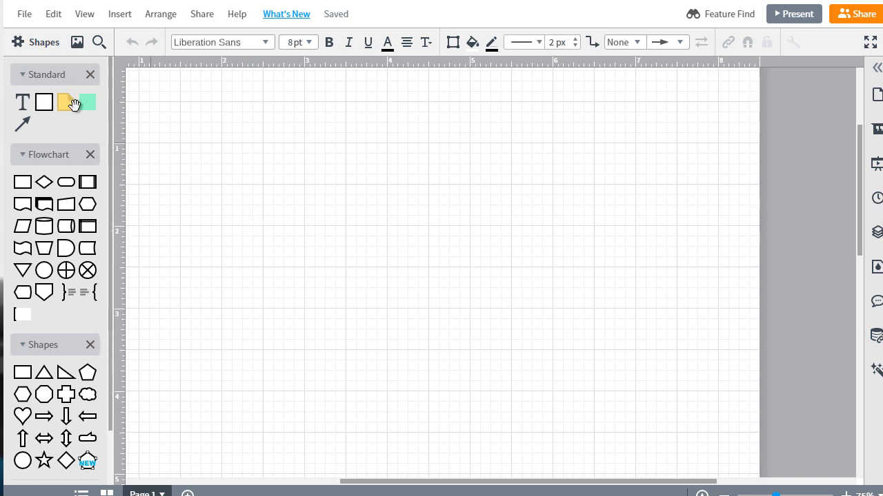
Step: Place a Standard block on the canvas and label it 'Facebook Fan Page'
mouse_move(44, 102)
left_click_drag(217, 182, 292, 235)
left_click_drag(339, 266, 302, 236)
double_click(302, 236)
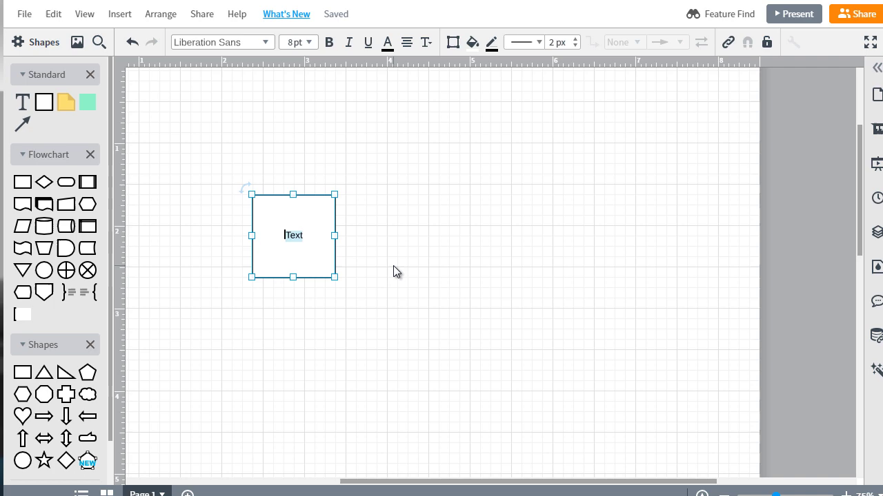
type("Facebook")
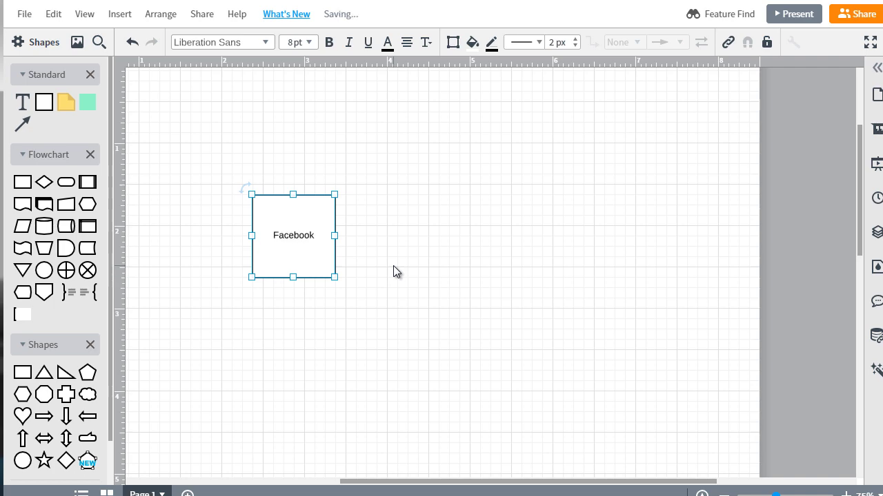
type(" Fan Page")
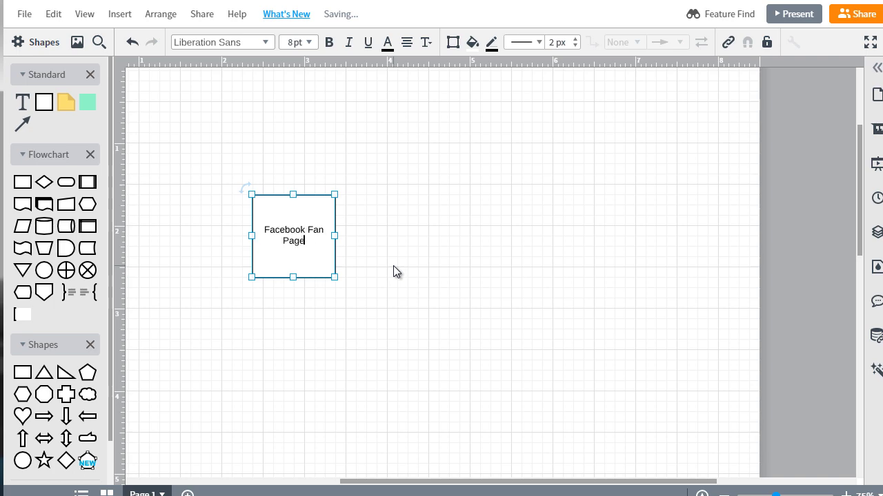
left_click(382, 253)
Step: Copy the block beside the original and relabel the copy 'Youtube Channel'
left_click_drag(300, 231, 561, 113)
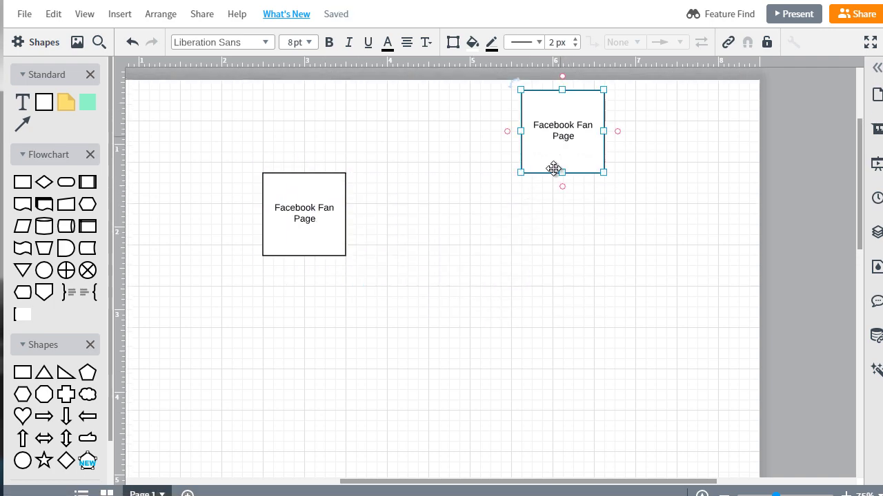
left_click_drag(558, 208, 497, 220)
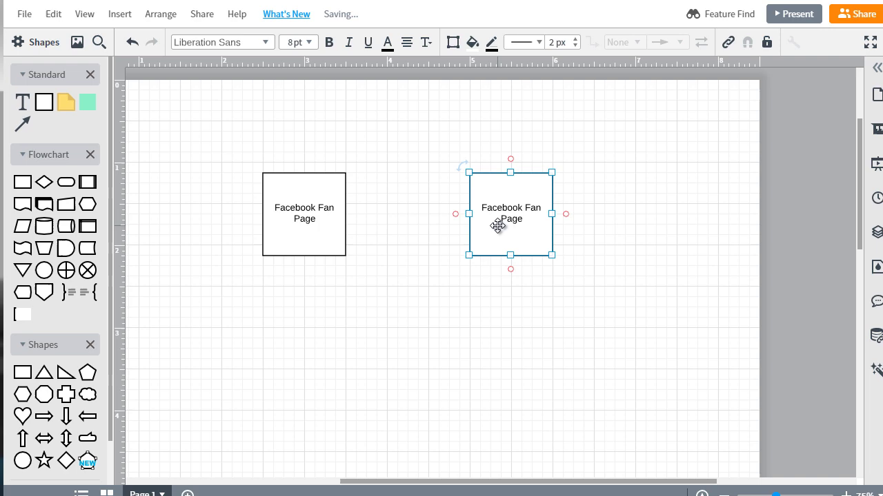
double_click(497, 214)
type("Y")
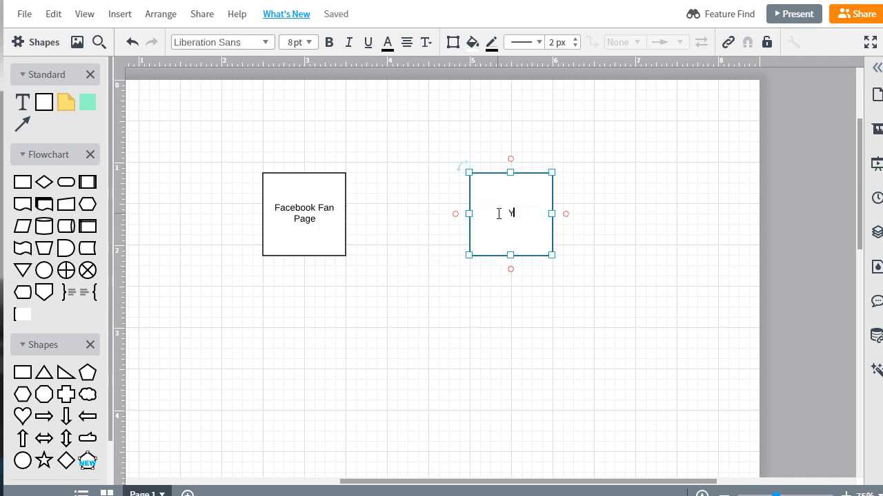
type("outube Channel")
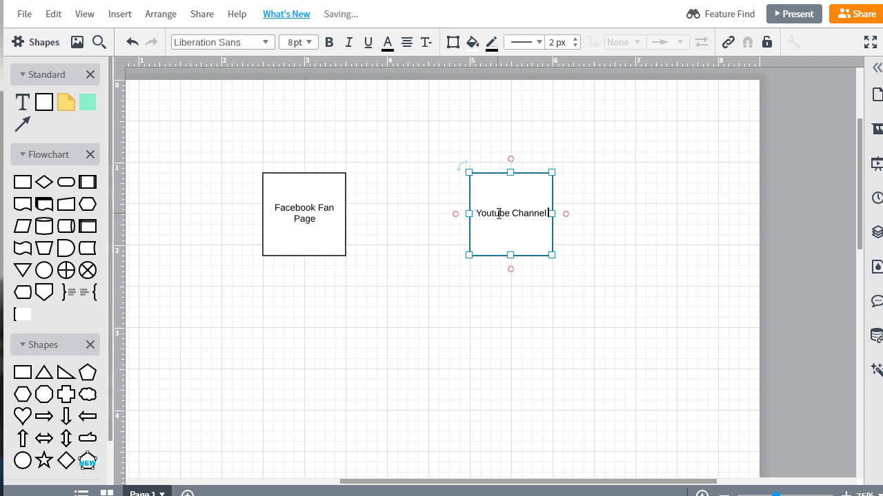
Step: Draw an arrow from the Facebook Fan Page box to the Youtube Channel box
left_click(397, 311)
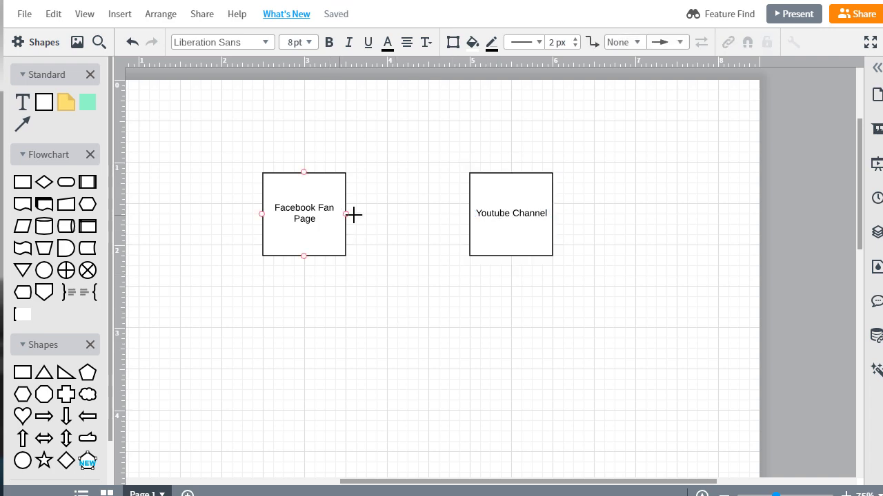
left_click_drag(380, 214, 473, 213)
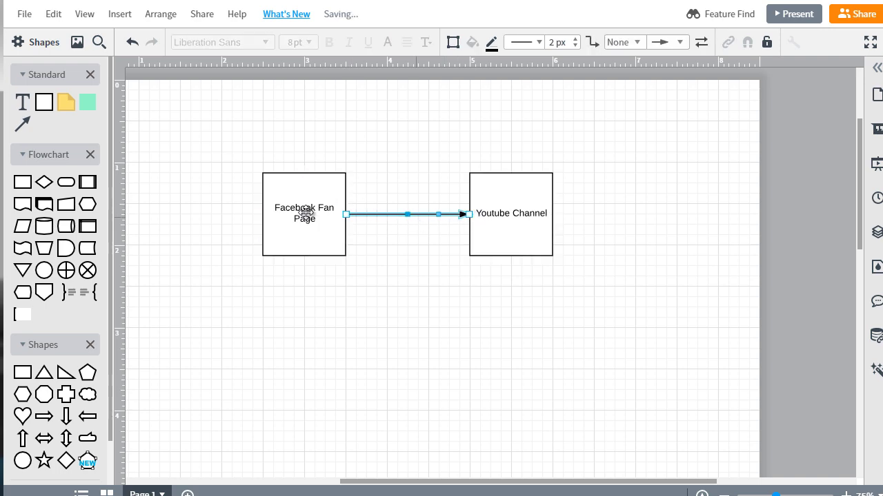
left_click(534, 191)
left_click(310, 242)
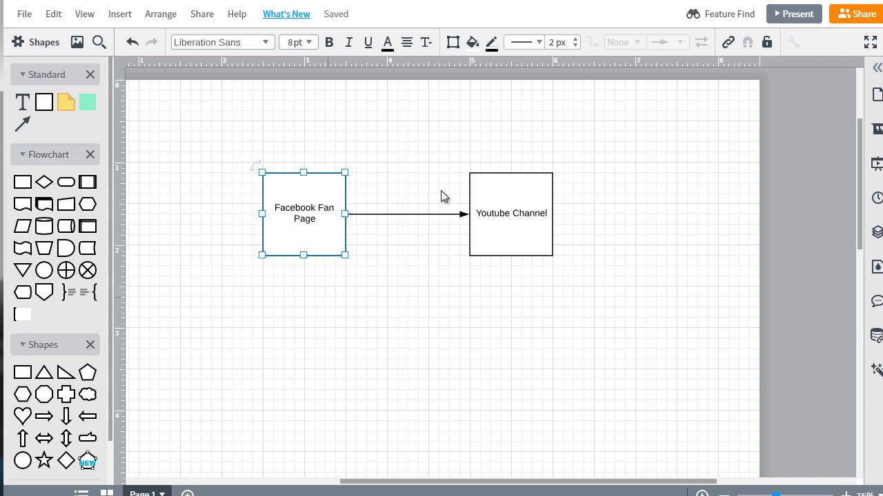
left_click(519, 204)
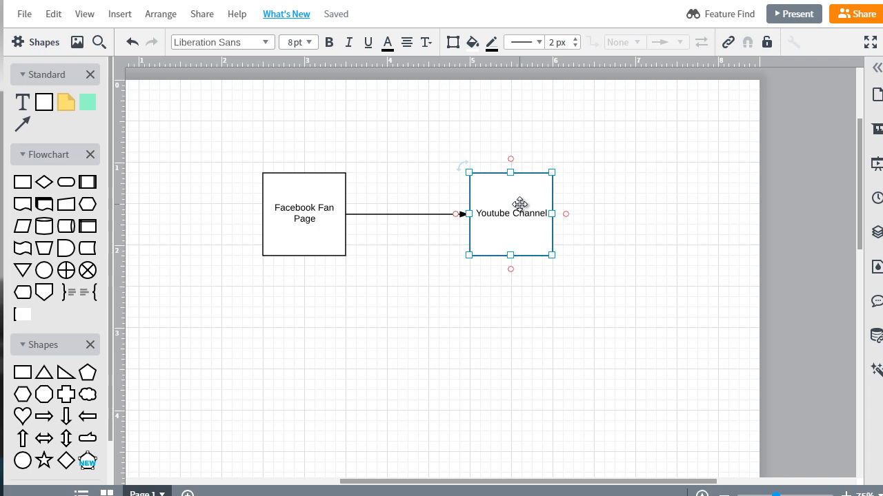
left_click(314, 246)
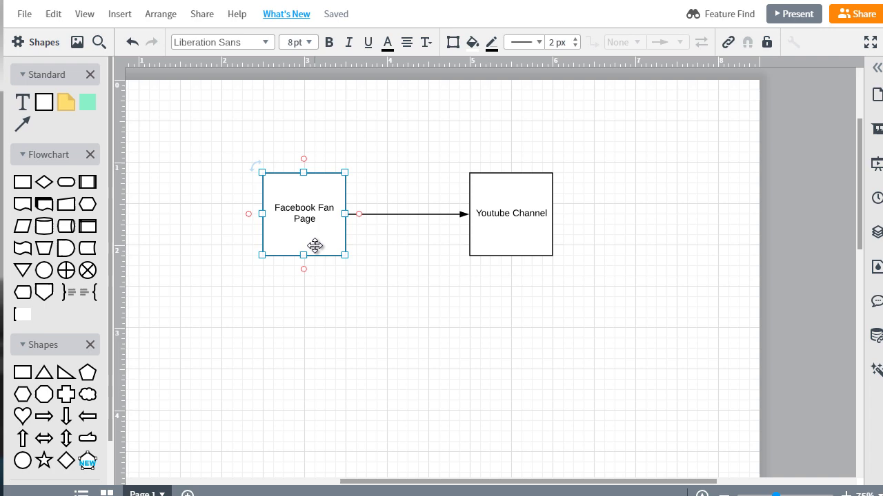
Step: Replace the arrow with one pointing from Youtube Channel to Facebook Fan Page
left_click(459, 216)
key("Delete")
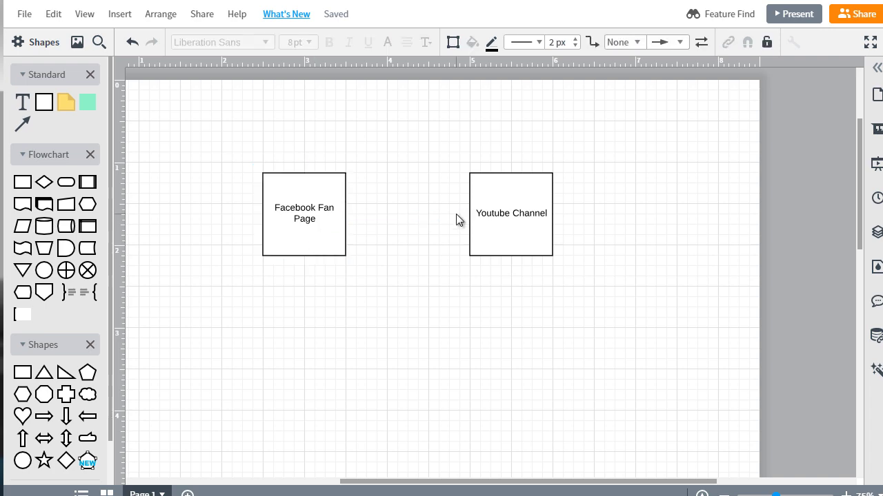
left_click(517, 173)
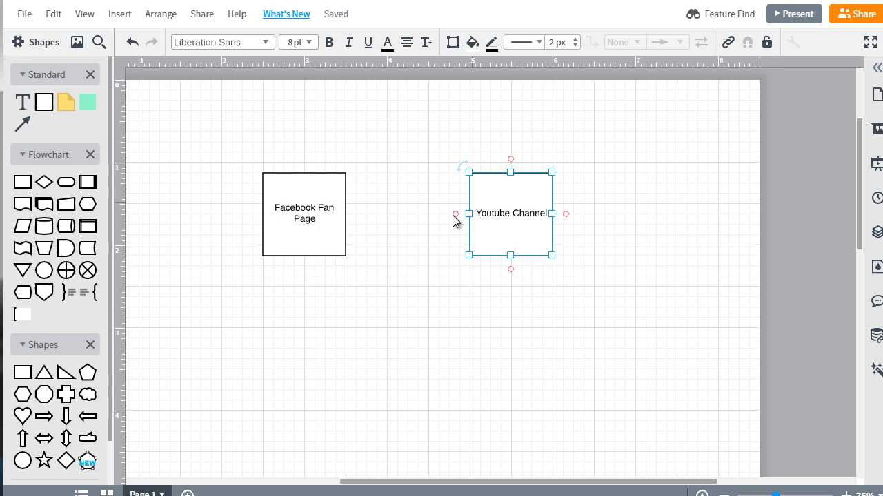
left_click(423, 212)
left_click_drag(464, 214, 342, 218)
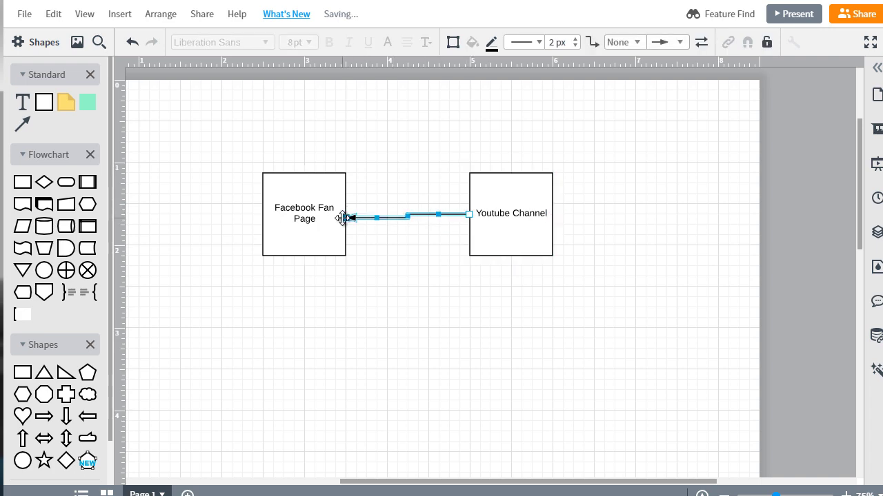
Step: Duplicate the Facebook Fan Page box with Ctrl+D and move the copy below it
left_click(295, 212)
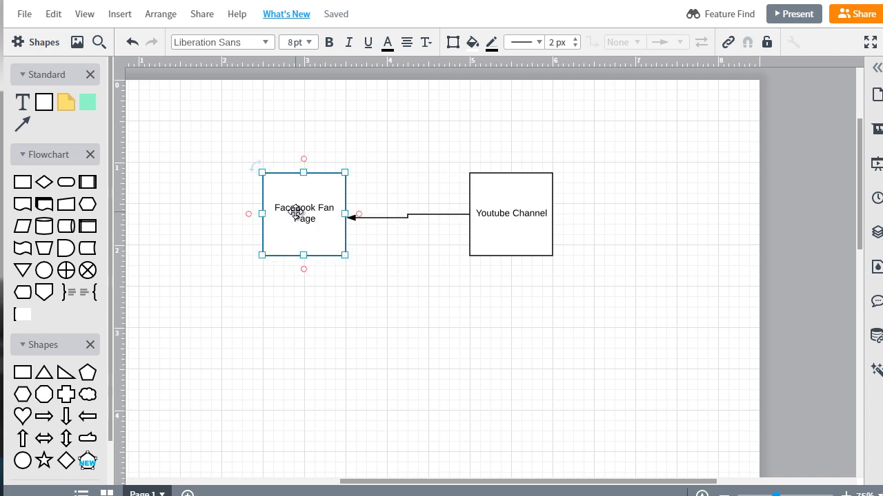
key("ctrl+d")
left_click_drag(300, 225, 288, 345)
Step: Connect Youtube Channel to the lower box and relabel that box 'Twitter'
left_click(467, 250)
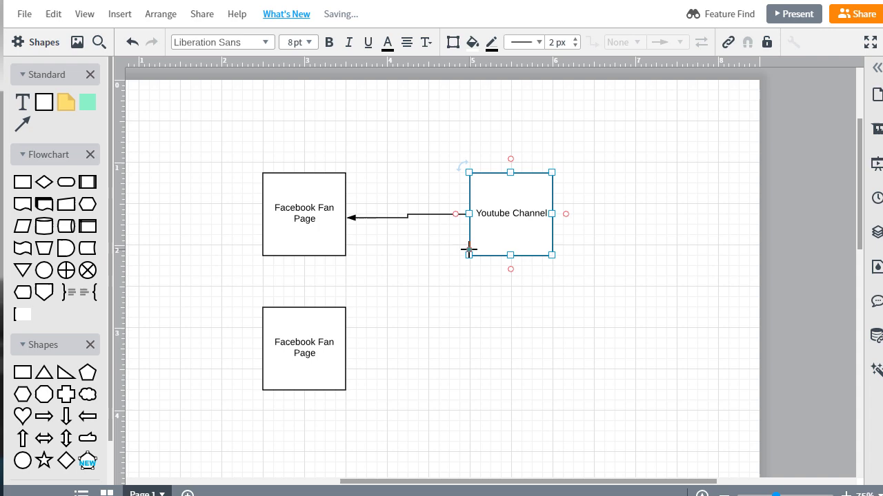
left_click_drag(469, 250, 344, 357)
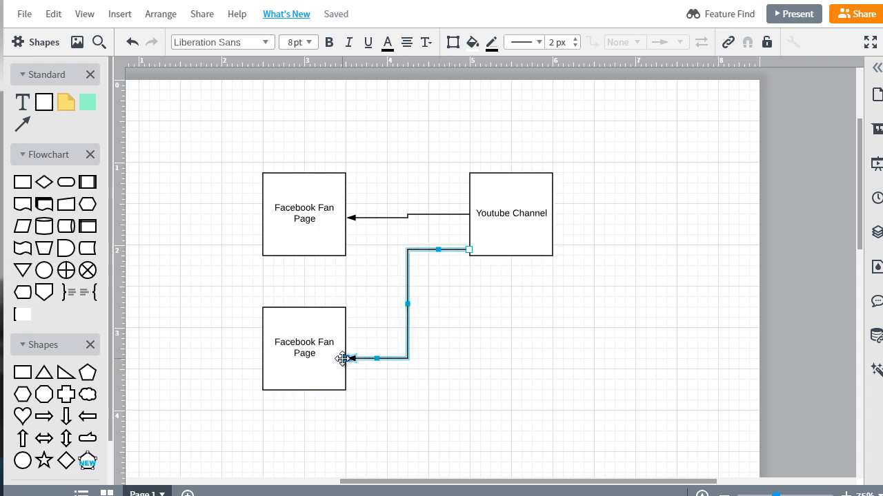
left_click(517, 294)
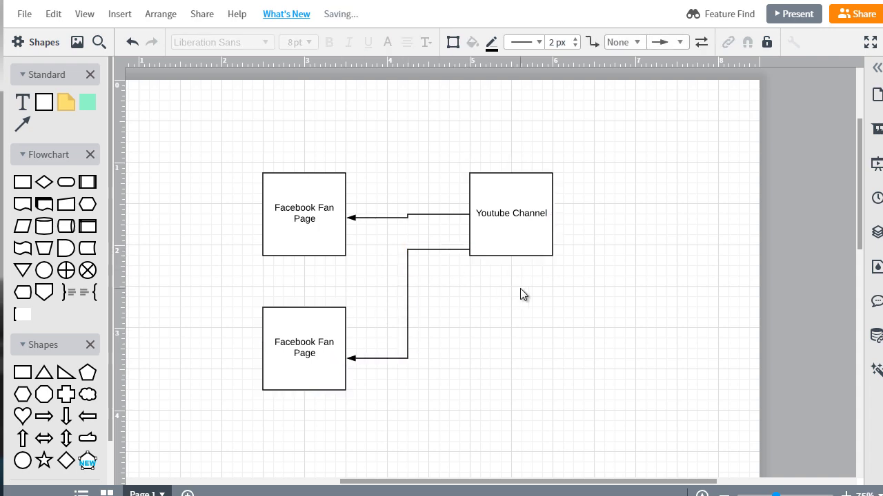
left_click(304, 345)
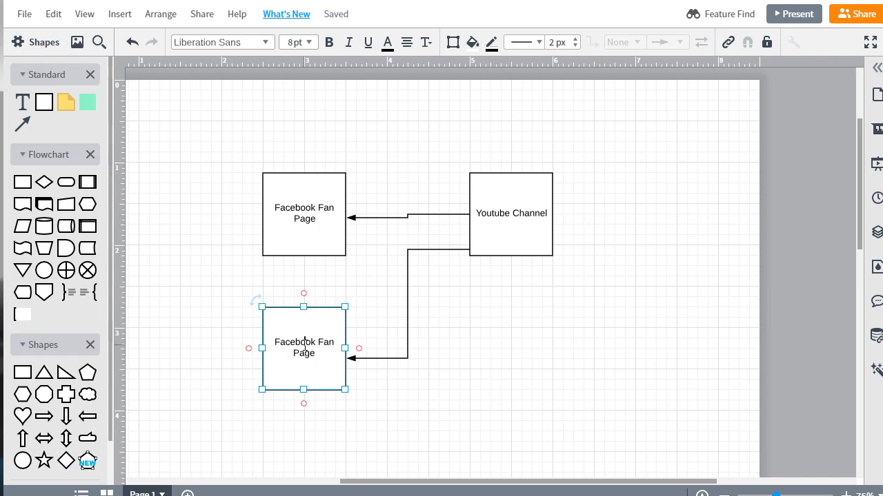
double_click(304, 345)
type("Twitter")
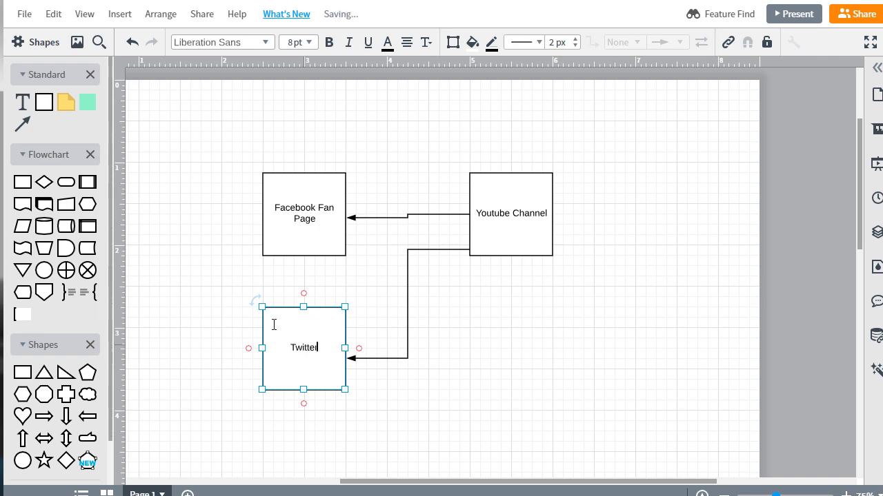
key("Escape")
Step: Place a copy of the Twitter box below Youtube Channel and draw an arrow down to it
left_click(326, 338)
left_click_drag(327, 338, 336, 348)
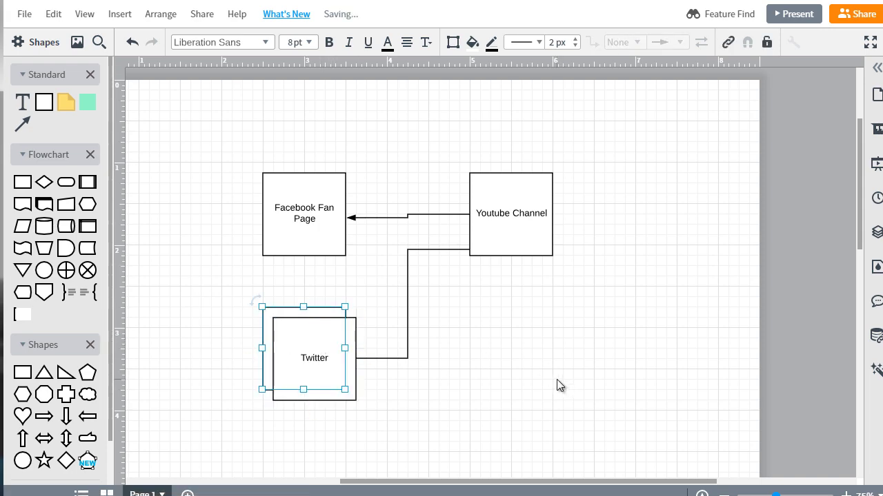
left_click(556, 385)
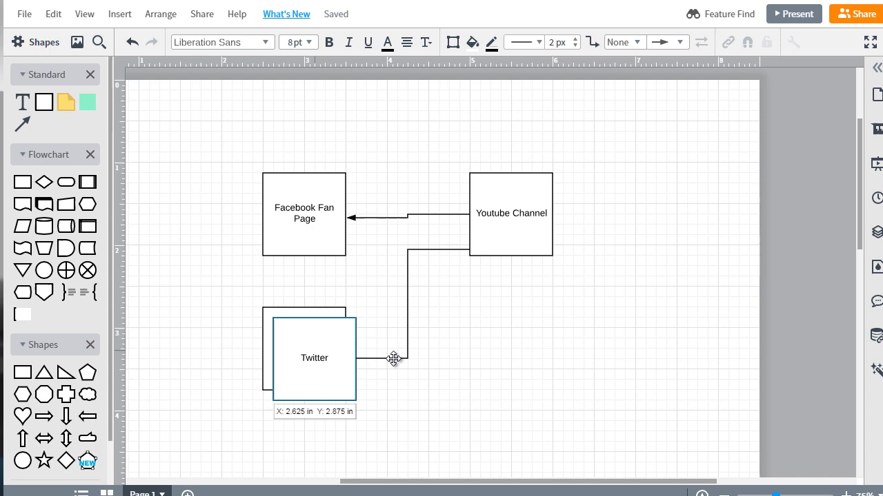
left_click_drag(393, 359, 506, 375)
left_click_drag(511, 256, 510, 342)
Step: Attach the arrow to the lower-right box and relabel that box 'Wordpress'
left_click(504, 380)
double_click(504, 384)
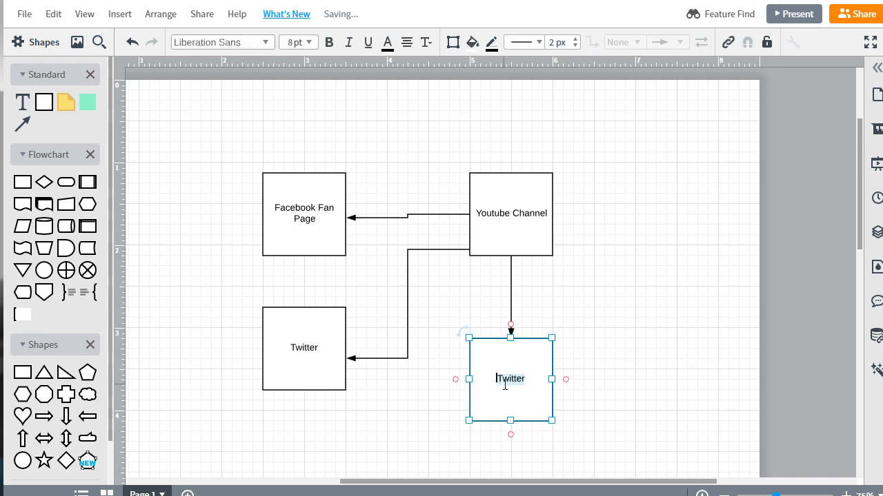
type("Wordpress")
left_click(641, 286)
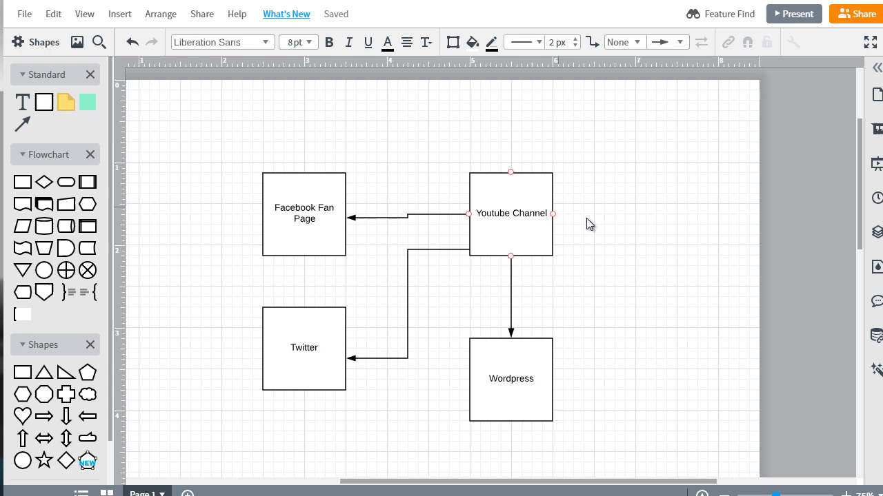
left_click(536, 204)
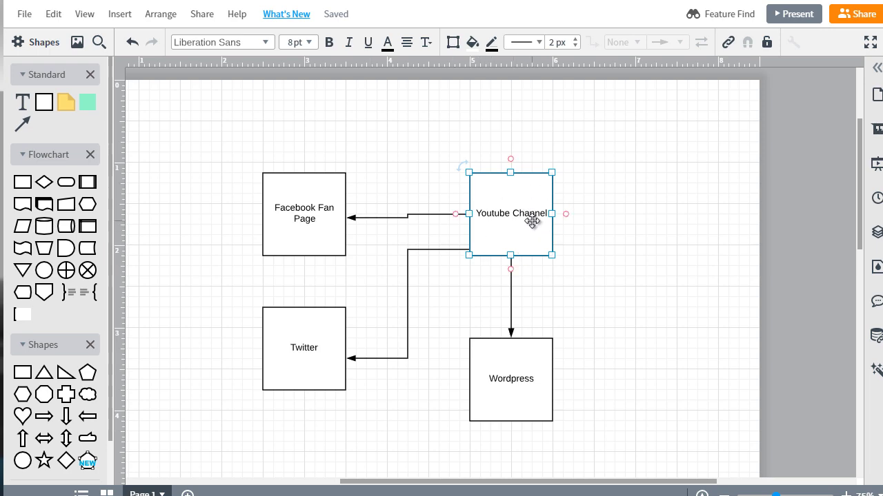
left_click(293, 214)
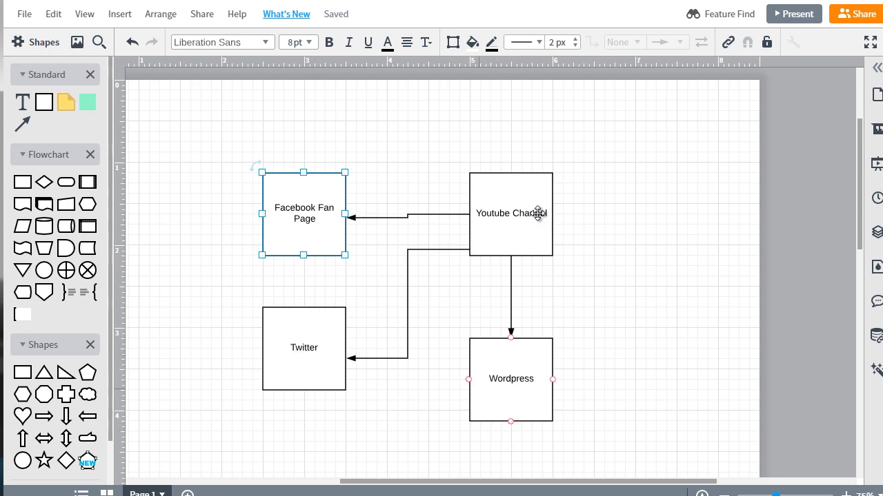
left_click(605, 191)
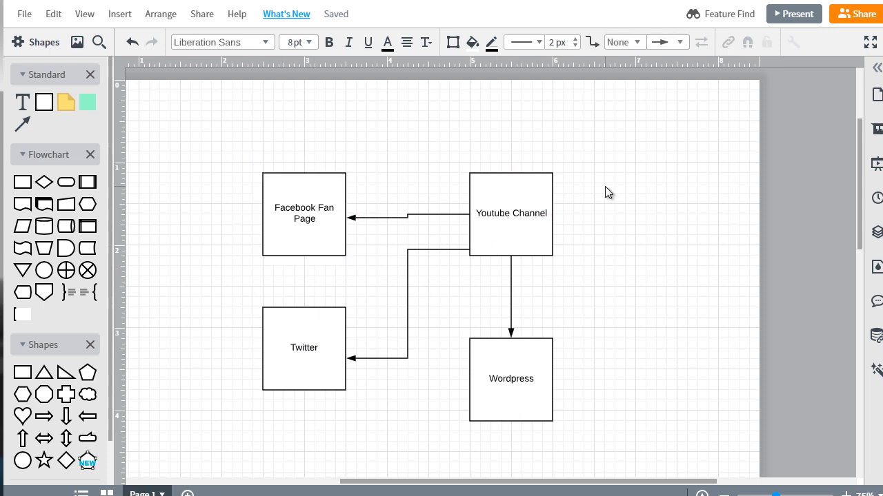